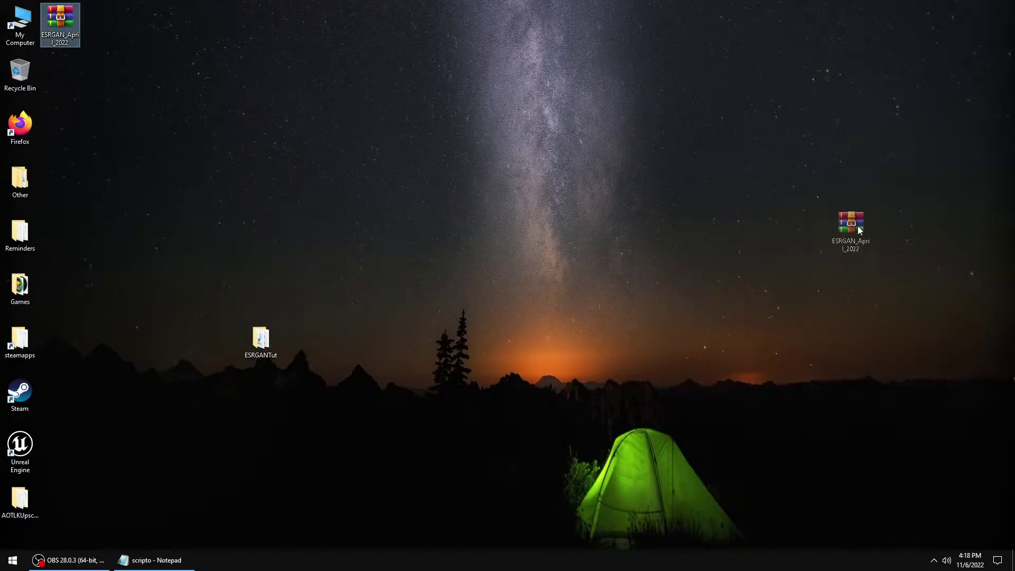
# Step: Open the ESRGAN_April_2022 archive, dismiss the WinRAR trial reminder, and enter the upscaler folder
pyautogui.doubleClick(873, 246)
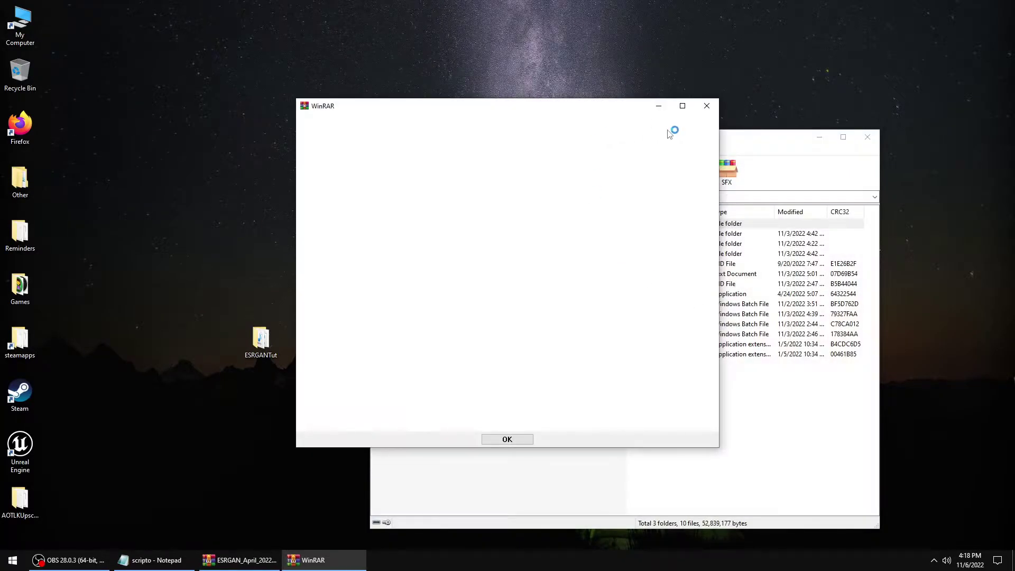
pyautogui.click(709, 104)
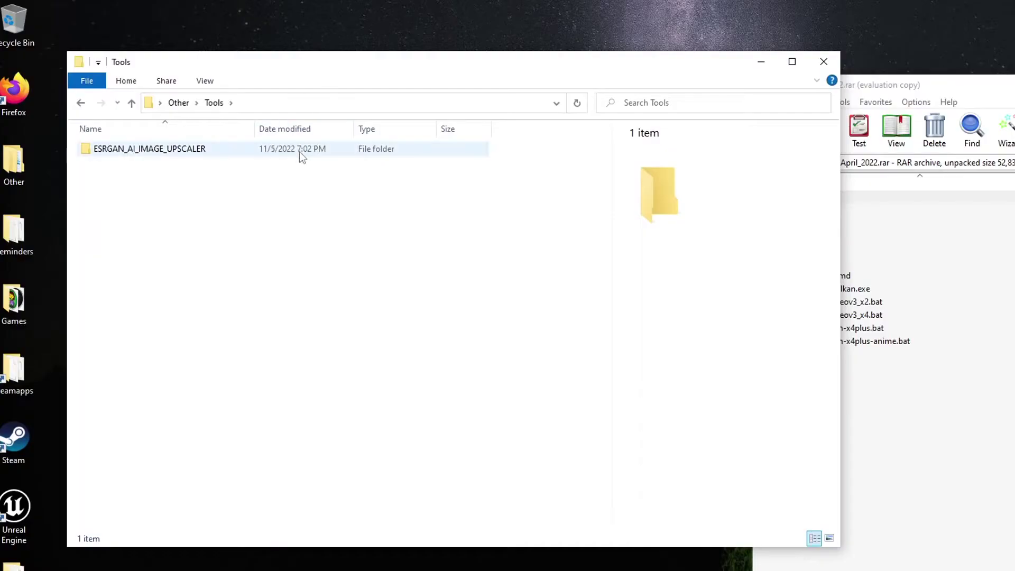
pyautogui.doubleClick(300, 151)
# Step: Paste the contrashatteredanus JPG into the input folder, then run the x2 anime batch file
pyautogui.moveTo(754, 363); pyautogui.dragTo(656, 201)
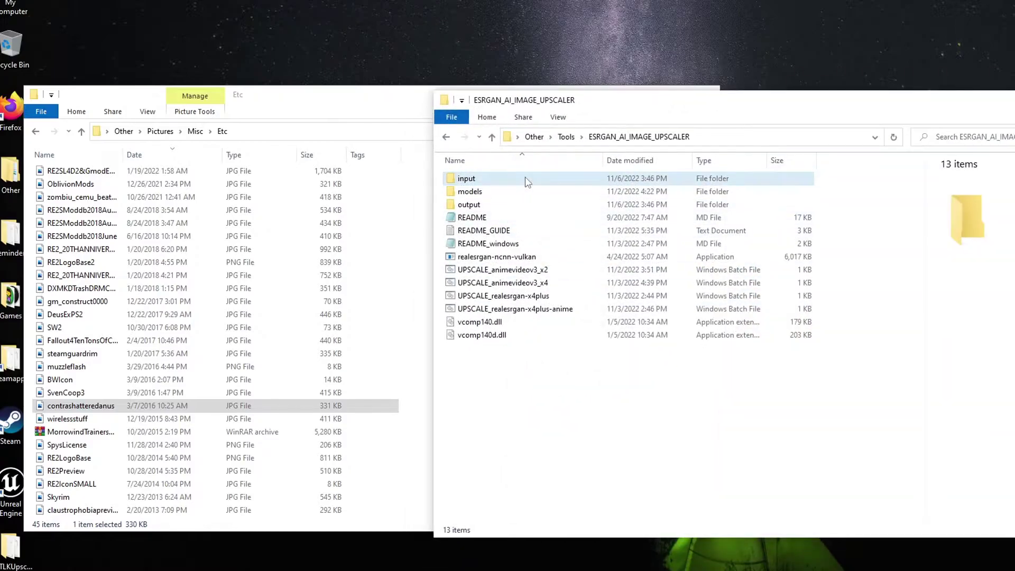
pyautogui.doubleClick(526, 178)
pyautogui.hotkey('ctrl', 'v')
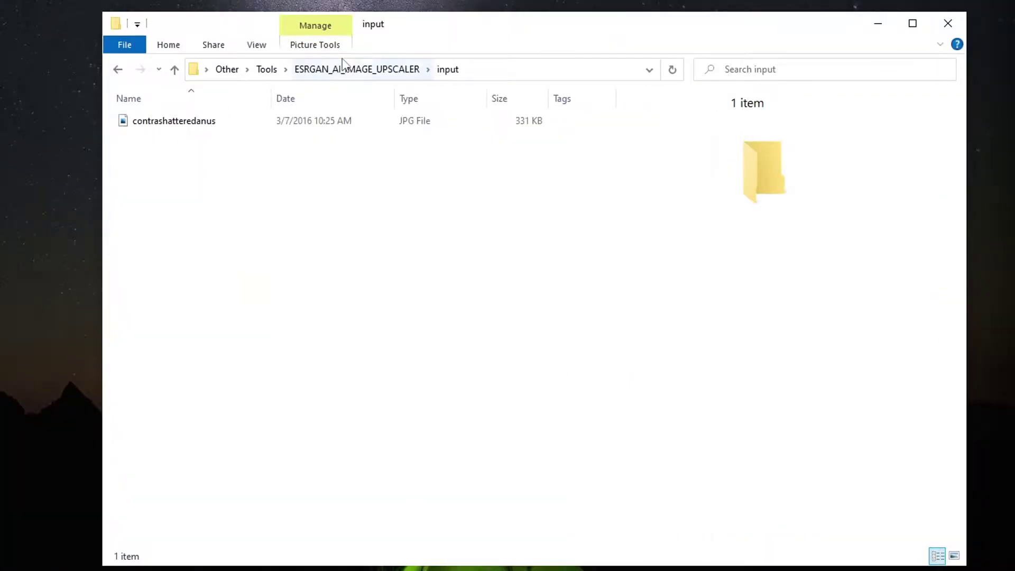
pyautogui.click(350, 68)
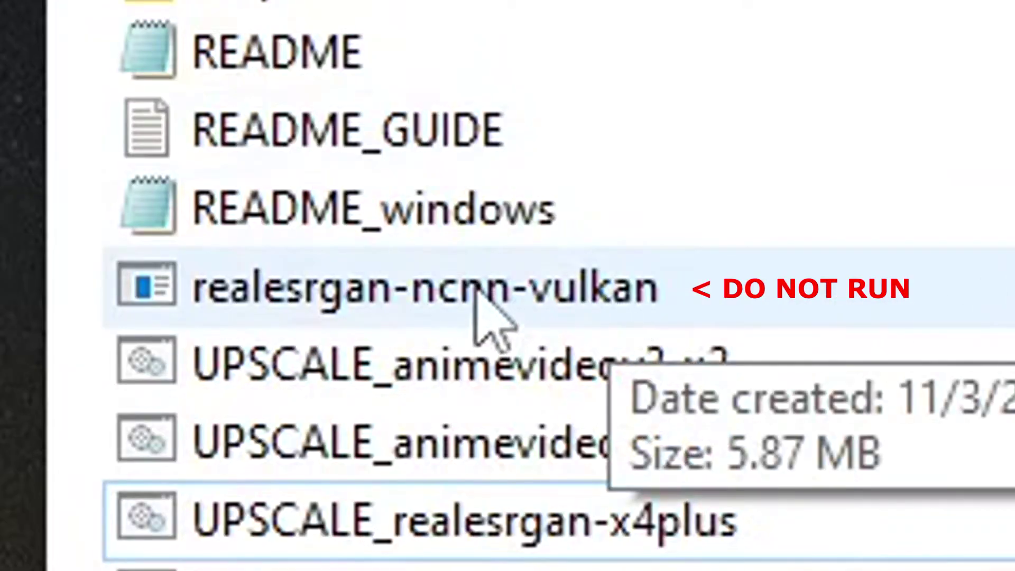
pyautogui.doubleClick(438, 260)
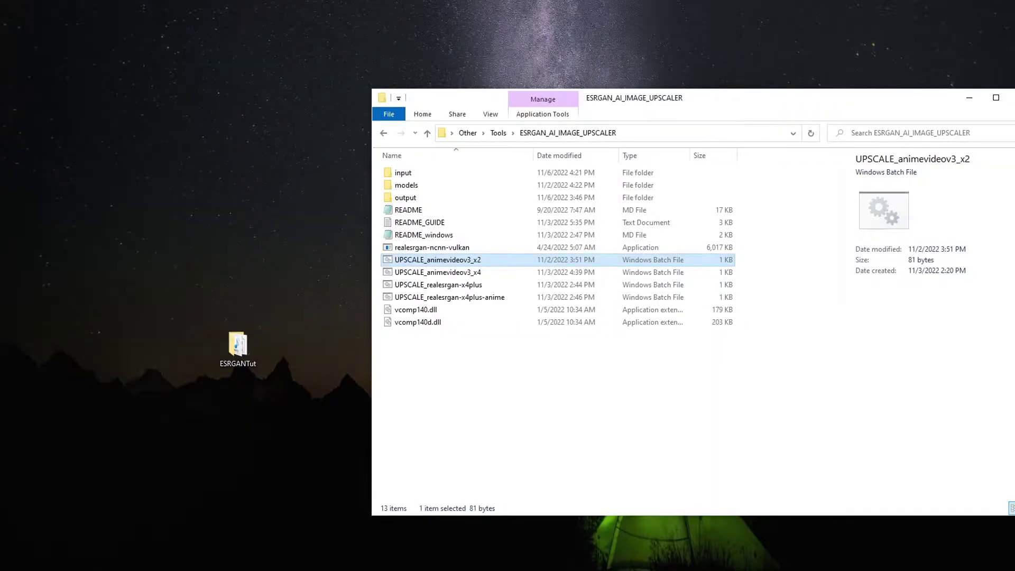
# Step: View the x2 anime contrashatteredanus result, then run the realesrgan-x4plus upscaler
pyautogui.doubleClick(412, 200)
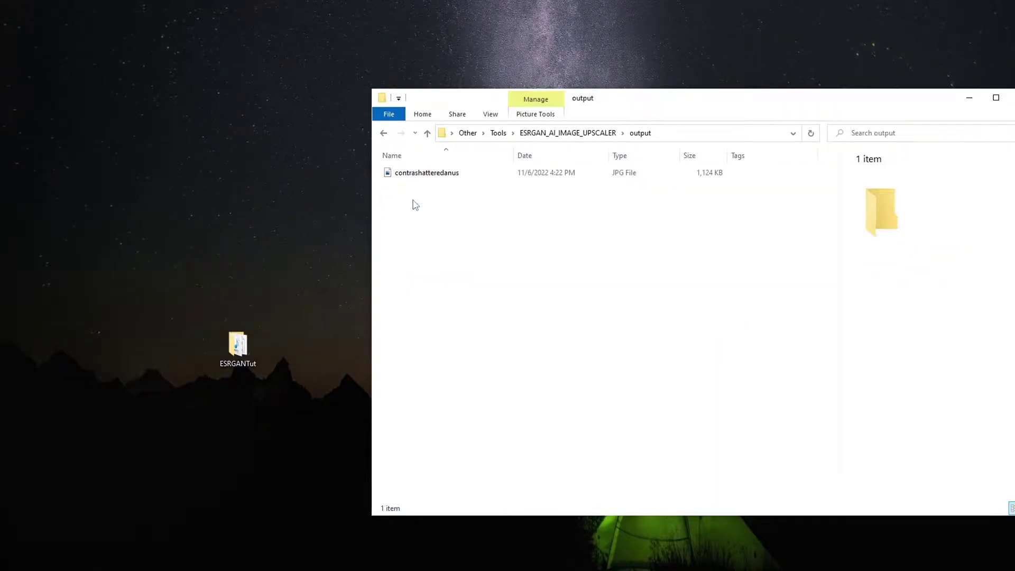
pyautogui.doubleClick(434, 173)
pyautogui.scroll(3, 542, 277)
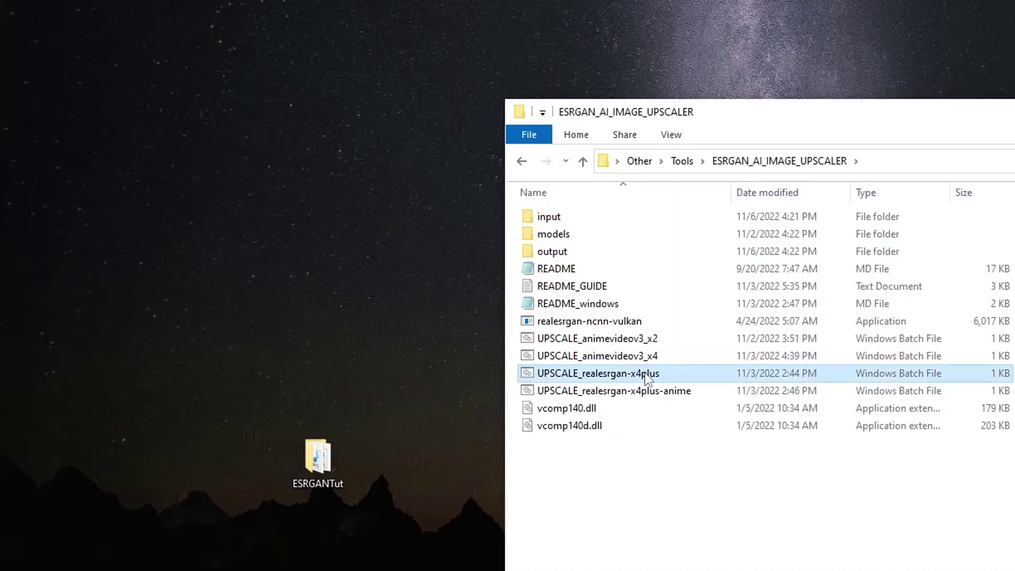
pyautogui.doubleClick(709, 374)
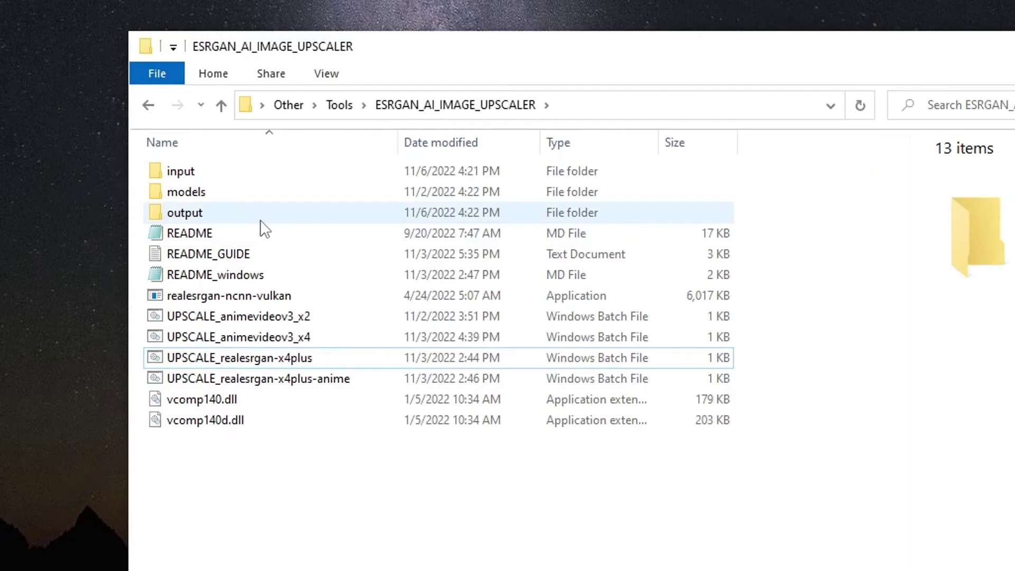
# Step: View the contrashatteredanusX2ANIME image among both output results, then open the input folder
pyautogui.doubleClick(421, 209)
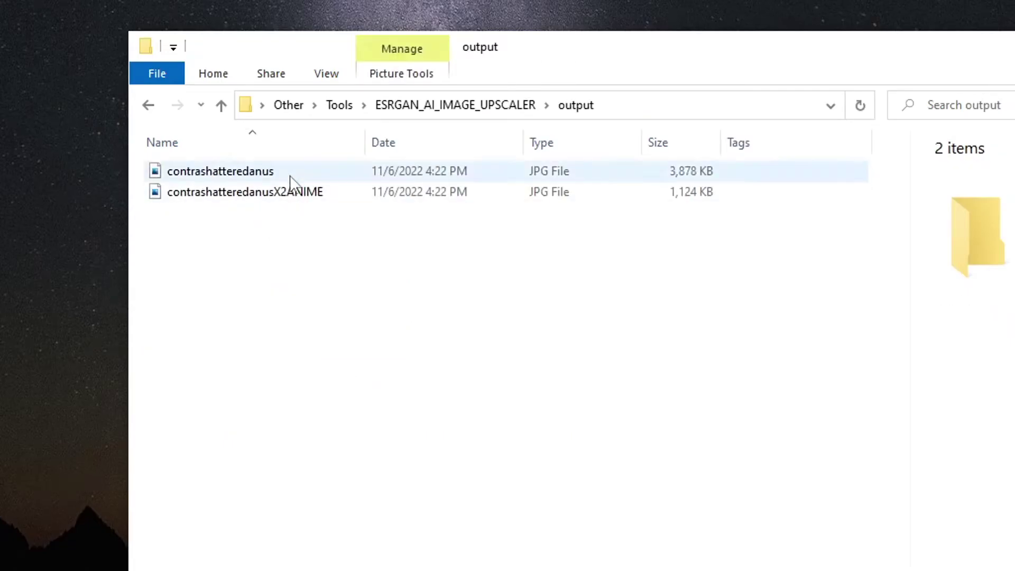
pyautogui.doubleClick(294, 193)
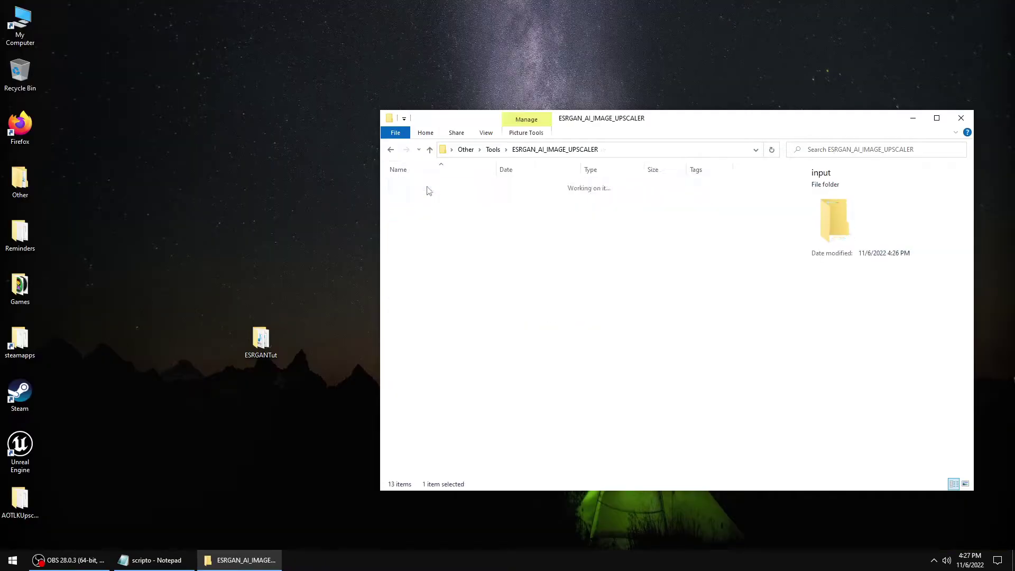
pyautogui.doubleClick(426, 189)
# Step: Run UPSCALE_animevideov3_x2.bat on the Natascha image from the upscaler folder
pyautogui.click(425, 188)
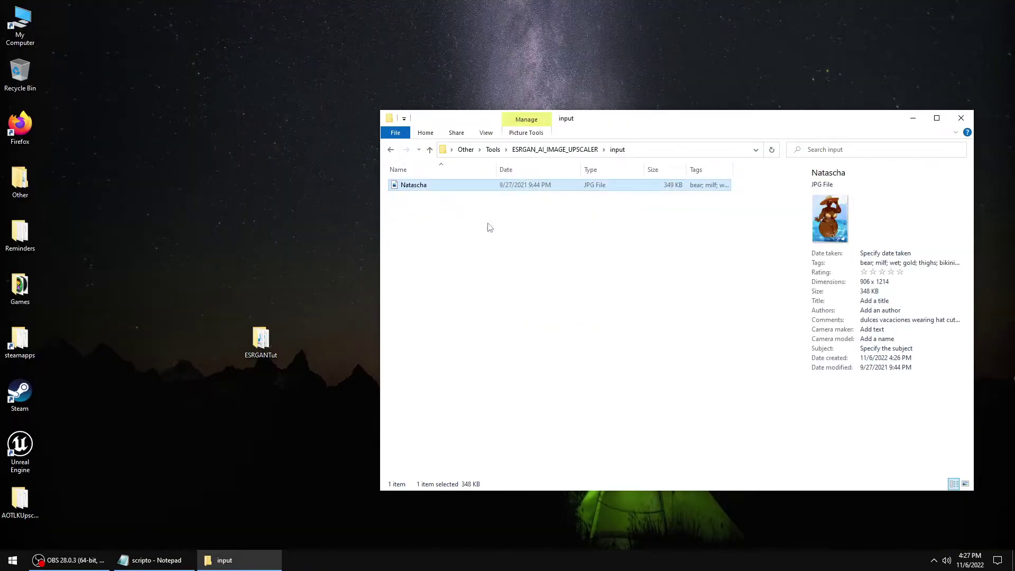
pyautogui.click(544, 229)
pyautogui.click(565, 151)
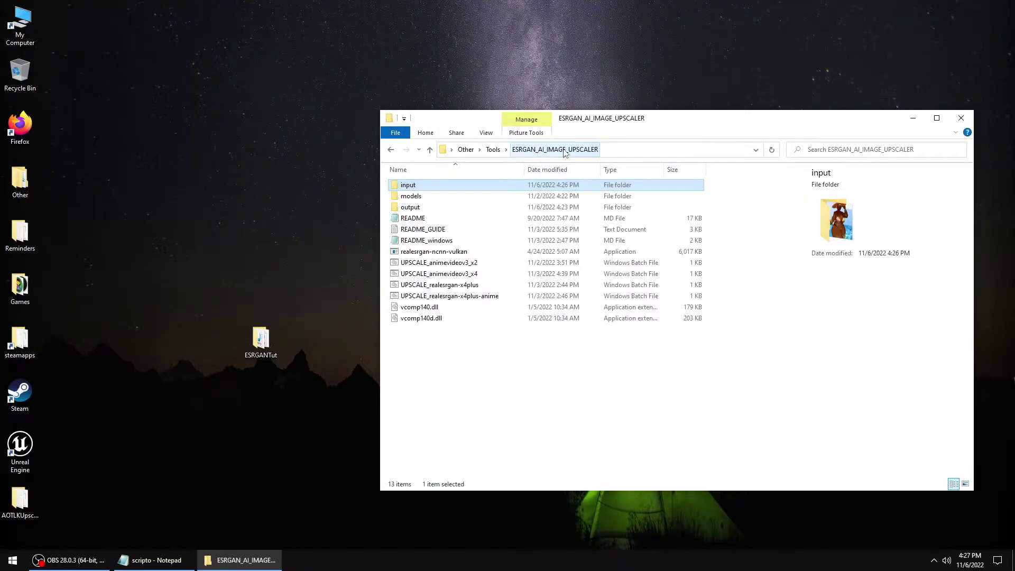
pyautogui.click(441, 356)
pyautogui.doubleClick(473, 265)
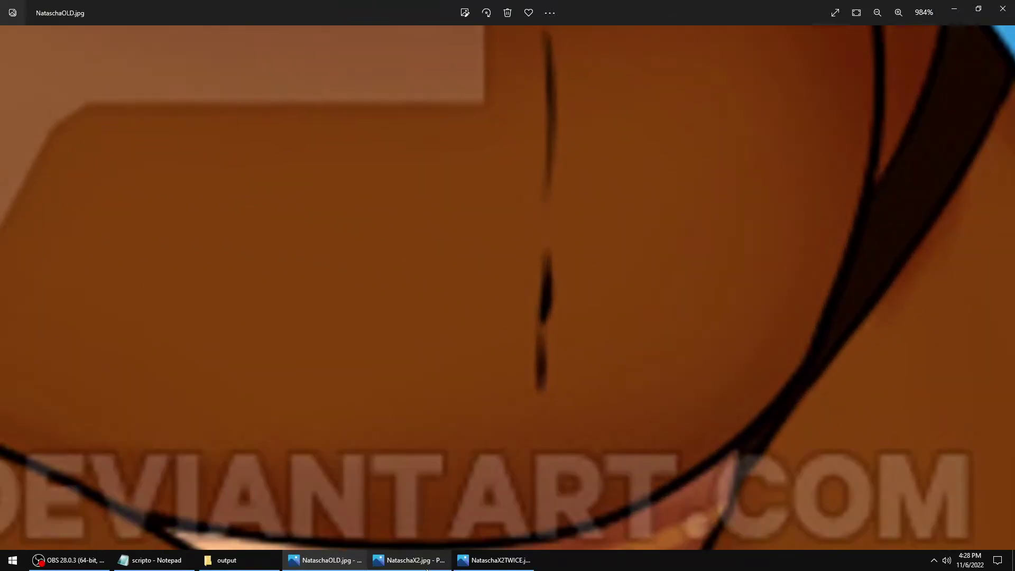
# Step: Switch between the original and upscaled Natascha images in Photos to compare them
pyautogui.click(424, 564)
pyautogui.click(325, 561)
pyautogui.click(472, 561)
pyautogui.click(392, 562)
pyautogui.click(326, 560)
pyautogui.click(492, 561)
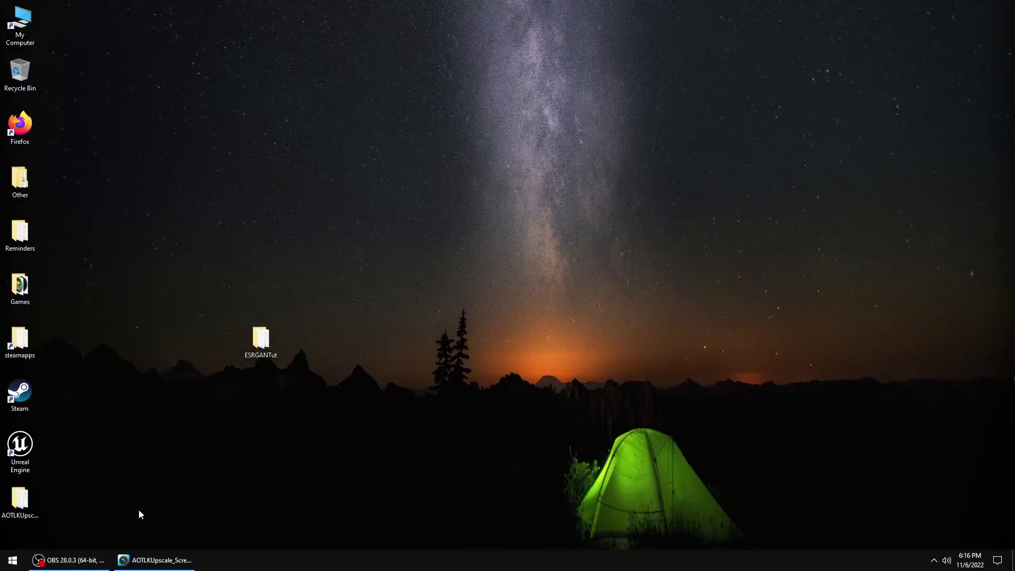
# Step: Place the Little Koala episode MP4 from AOTLKUpscale onto the Video track
pyautogui.click(167, 561)
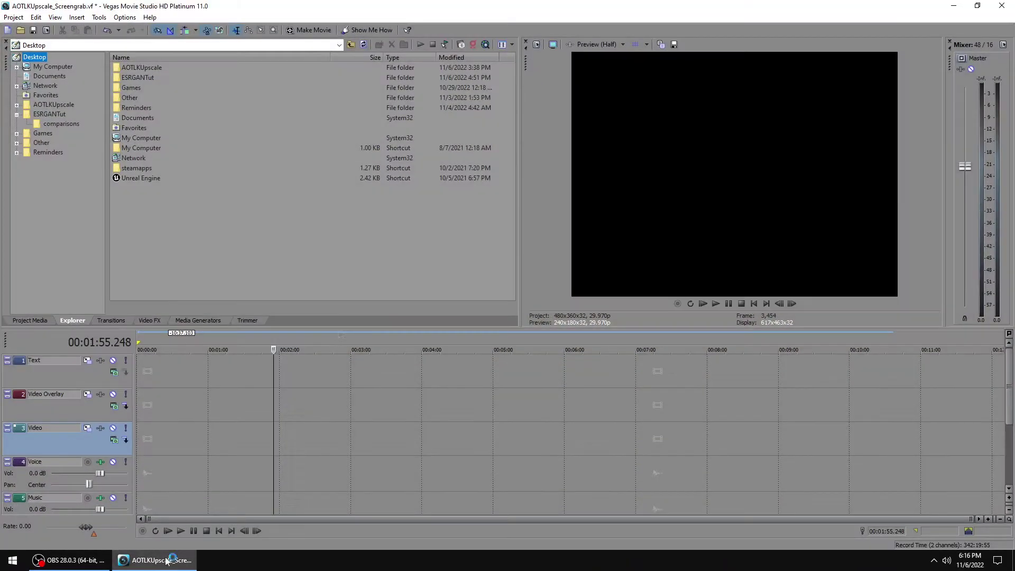
pyautogui.doubleClick(140, 67)
pyautogui.click(175, 79)
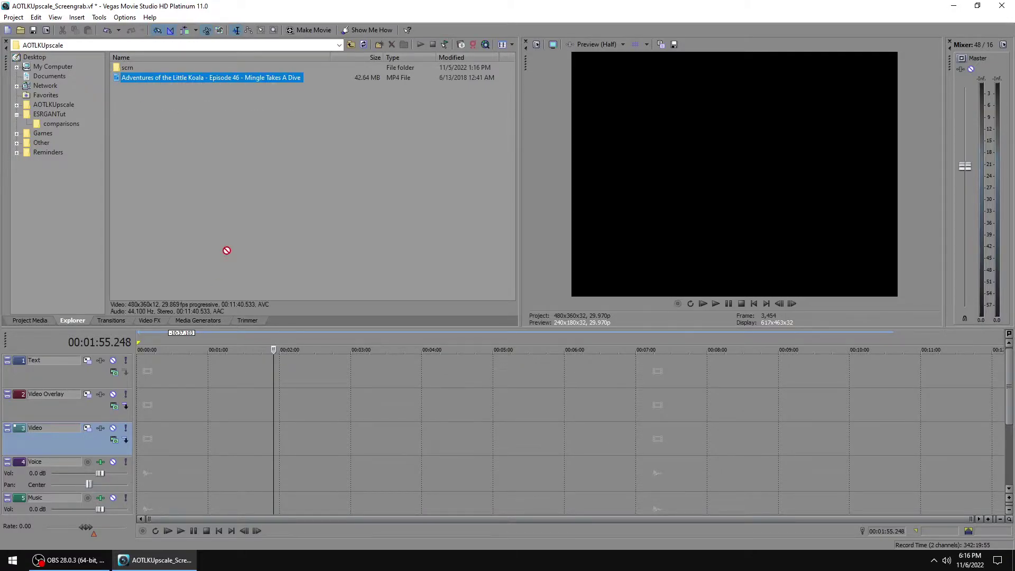
pyautogui.moveTo(226, 251)
pyautogui.mouseDown()
pyautogui.moveTo(159, 449)
pyautogui.moveTo(141, 443)
pyautogui.mouseUp()
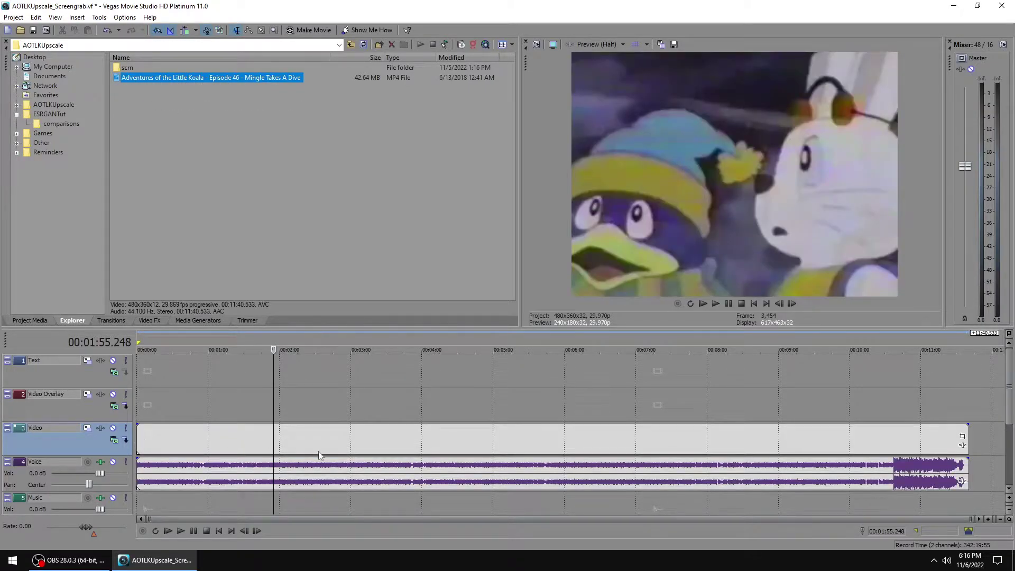
# Step: Check the clip and project properties: 480x360 at 29.970 fps
pyautogui.click(320, 456)
pyautogui.click(542, 371)
pyautogui.click(13, 17)
pyautogui.click(49, 216)
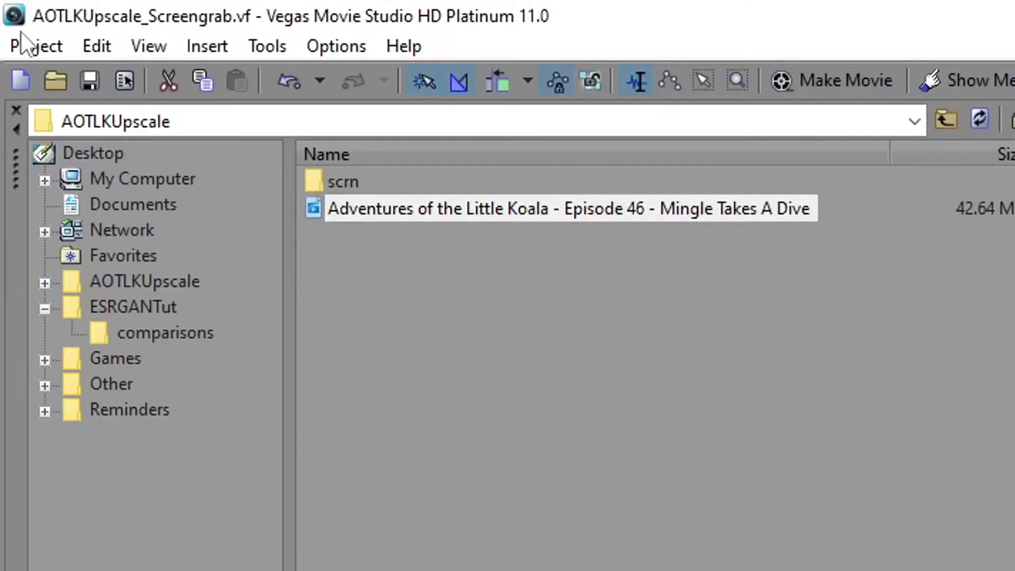
pyautogui.click(23, 45)
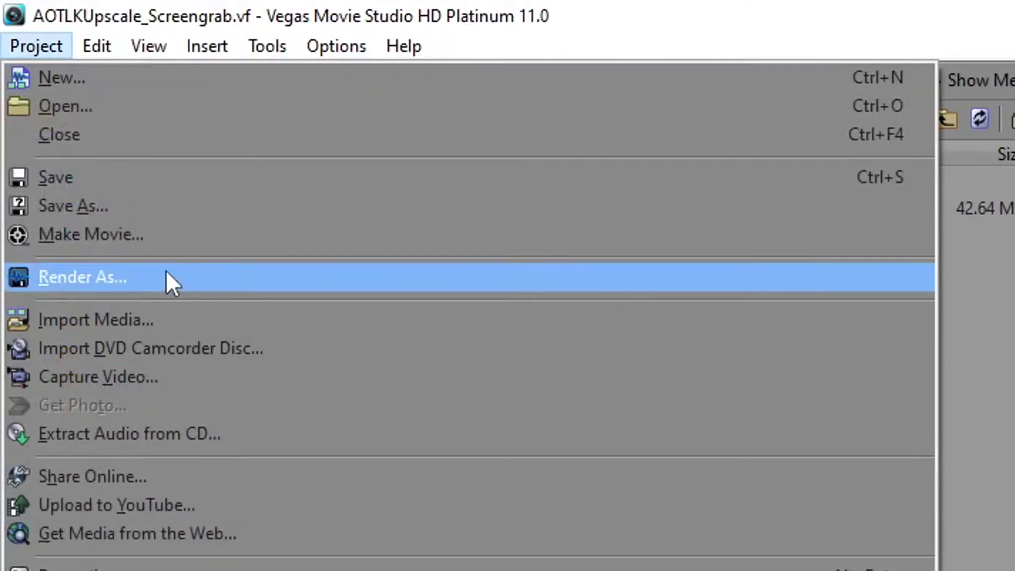
pyautogui.click(166, 274)
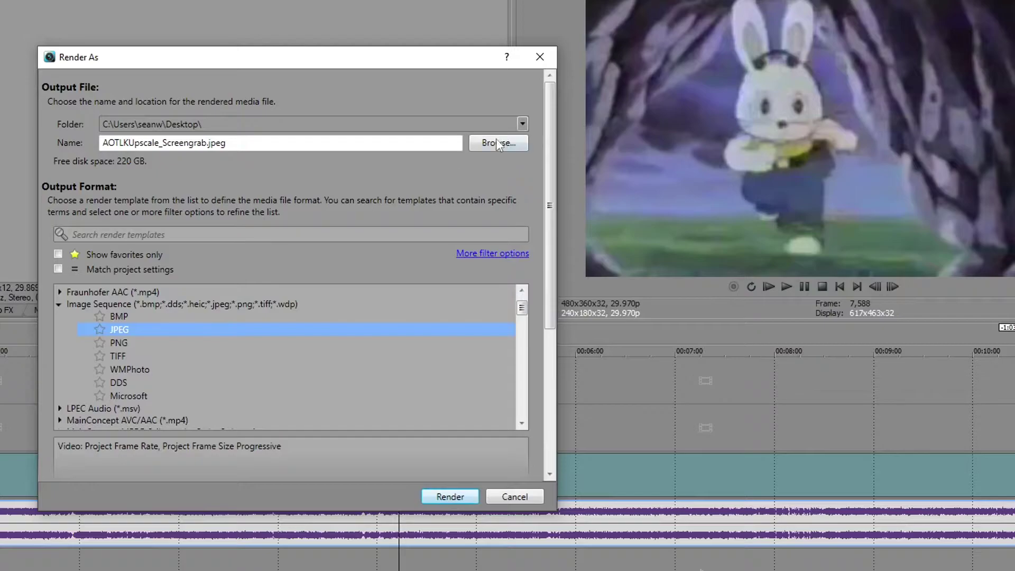
# Step: Set the render save location to Desktop > Other > Tools > ESRGAN_AI_IMAGE_UPSCALER > input
pyautogui.click(494, 145)
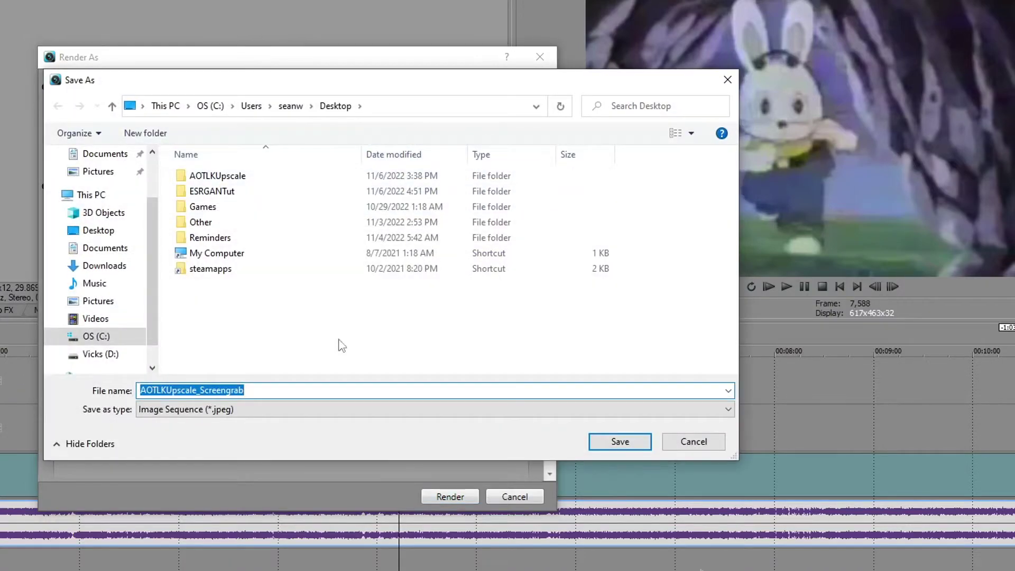
pyautogui.doubleClick(229, 224)
pyautogui.doubleClick(225, 254)
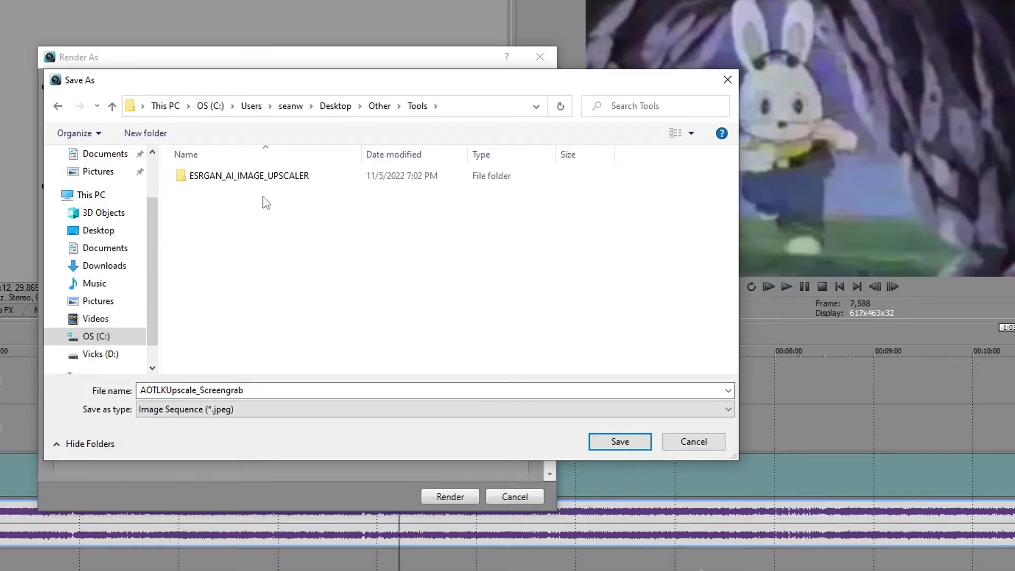
pyautogui.doubleClick(265, 191)
pyautogui.doubleClick(218, 179)
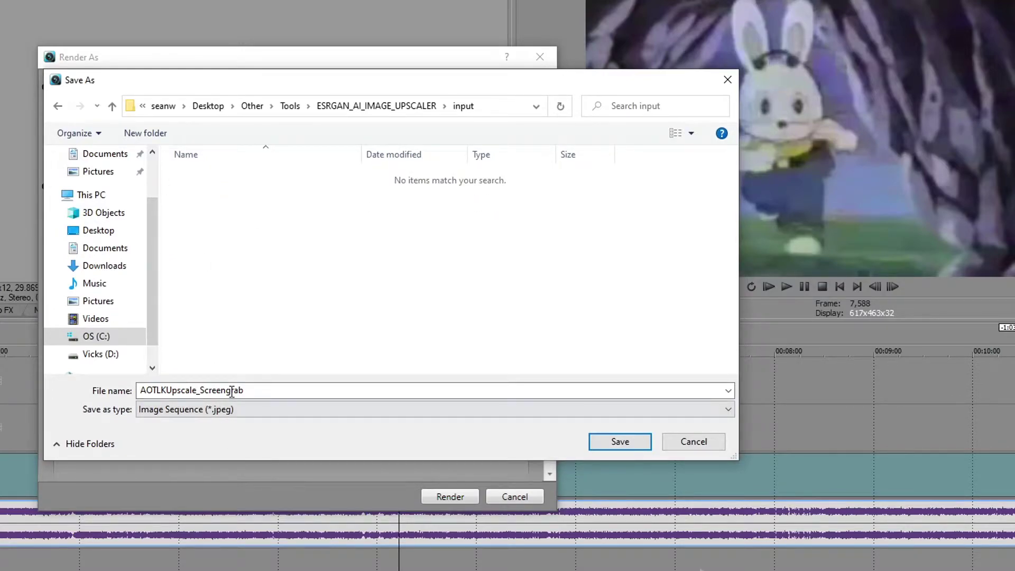
pyautogui.doubleClick(256, 391)
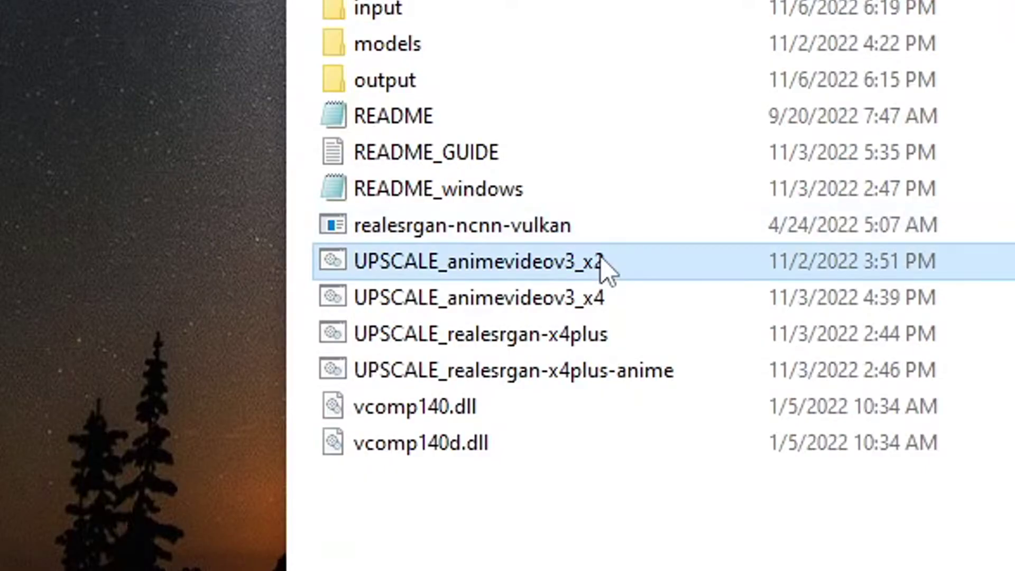
# Step: Run the 2x anime upscale on the AOTLKEP2 frames and compare an upscaled frame
pyautogui.doubleClick(601, 268)
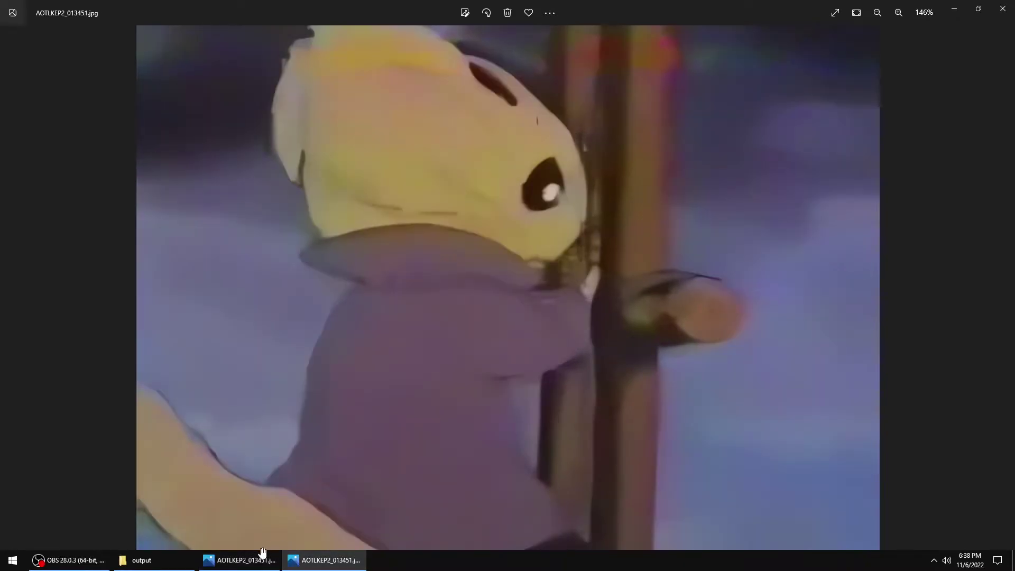
pyautogui.click(293, 564)
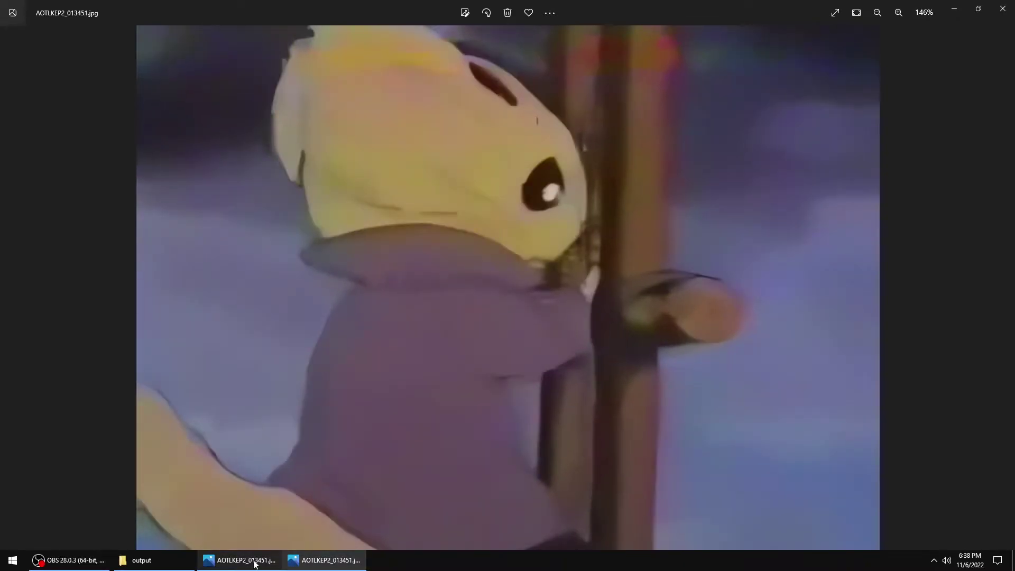
pyautogui.rightClick(76, 140)
# Step: Rename input to inputOLD and output to input, then rerun the 2x anime upscale
pyautogui.press('m')
pyautogui.write('inputOL')
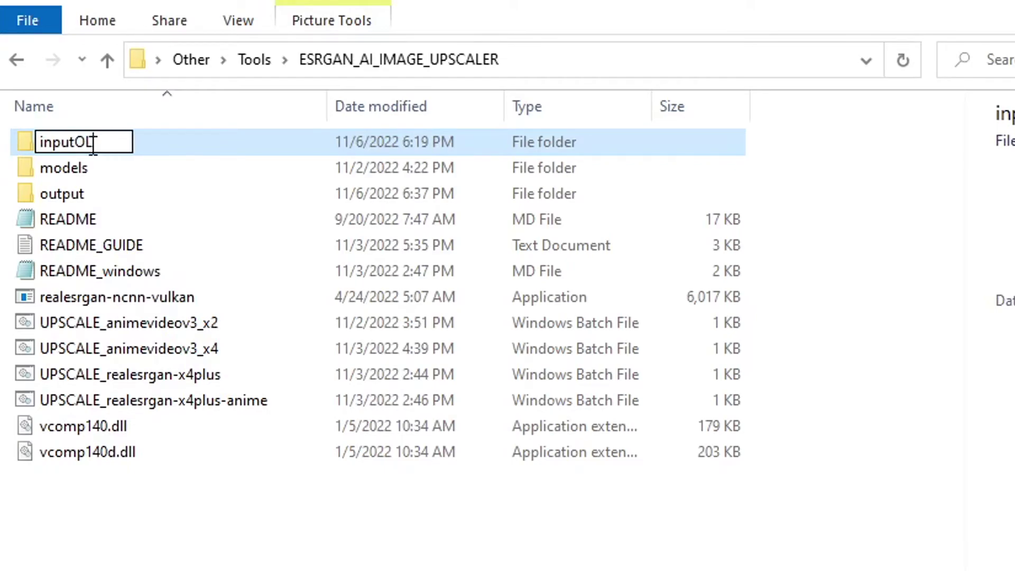
pyautogui.write('D')
pyautogui.press('Return')
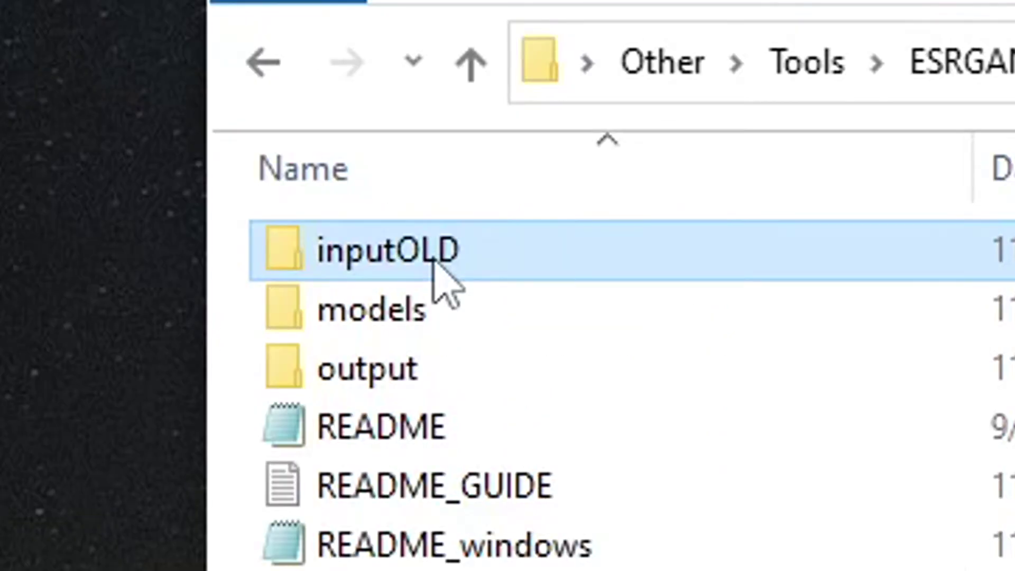
pyautogui.rightClick(396, 380)
pyautogui.write('m')
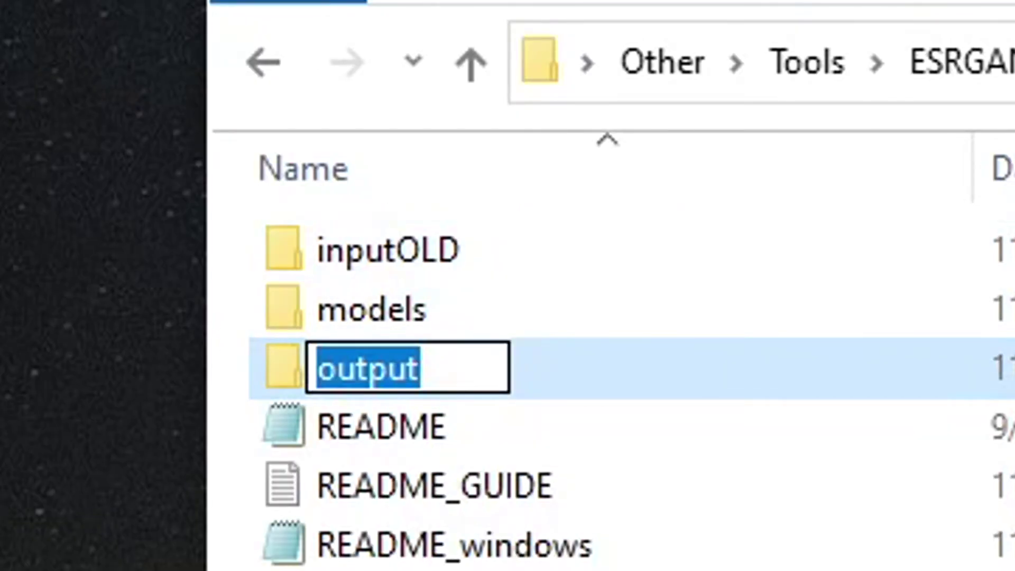
pyautogui.write('input')
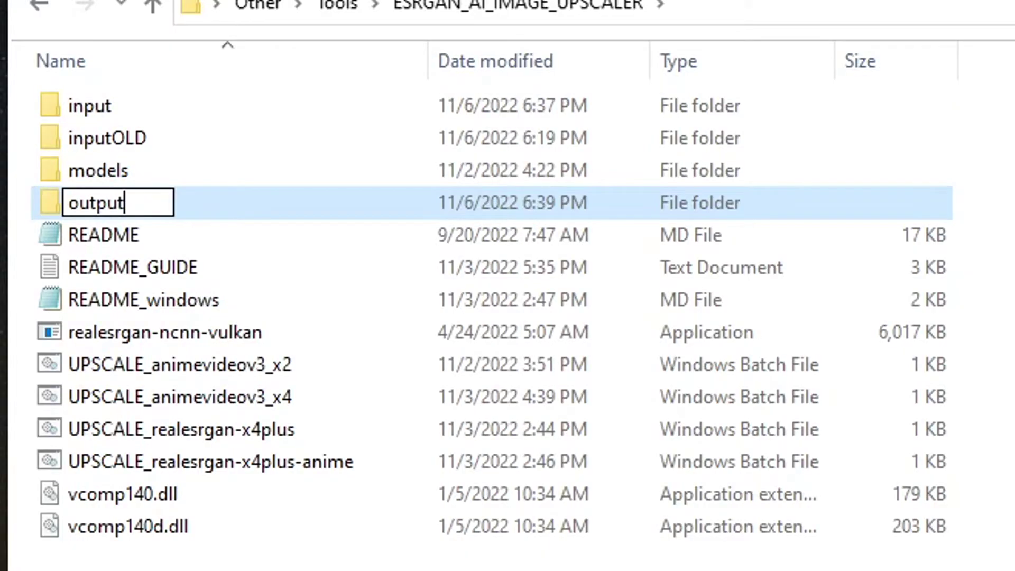
pyautogui.press('Return')
pyautogui.doubleClick(421, 289)
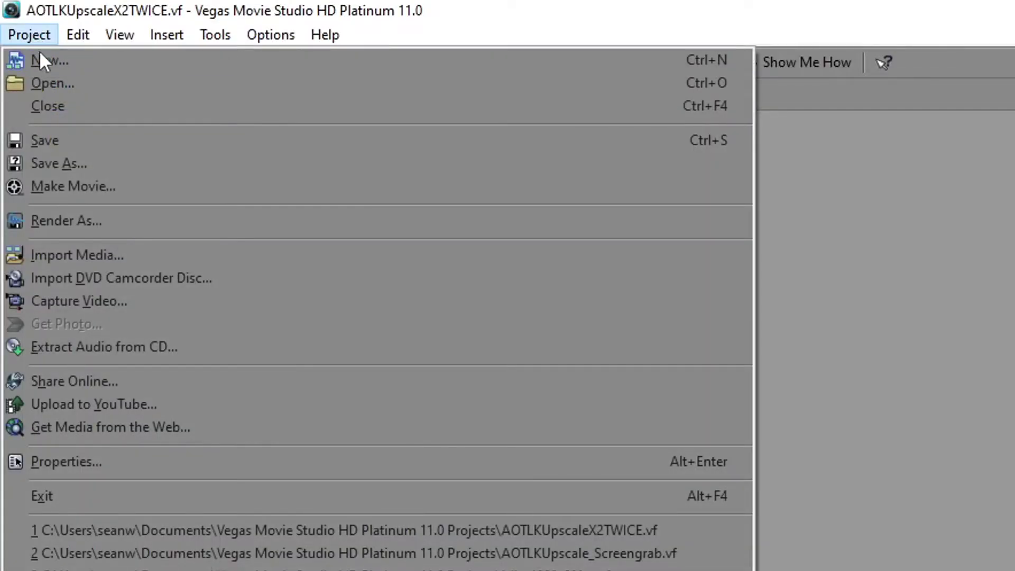
# Step: Import AOTLKEP2_000000 onward from the output folder as a still image sequence
pyautogui.click(149, 255)
pyautogui.doubleClick(373, 112)
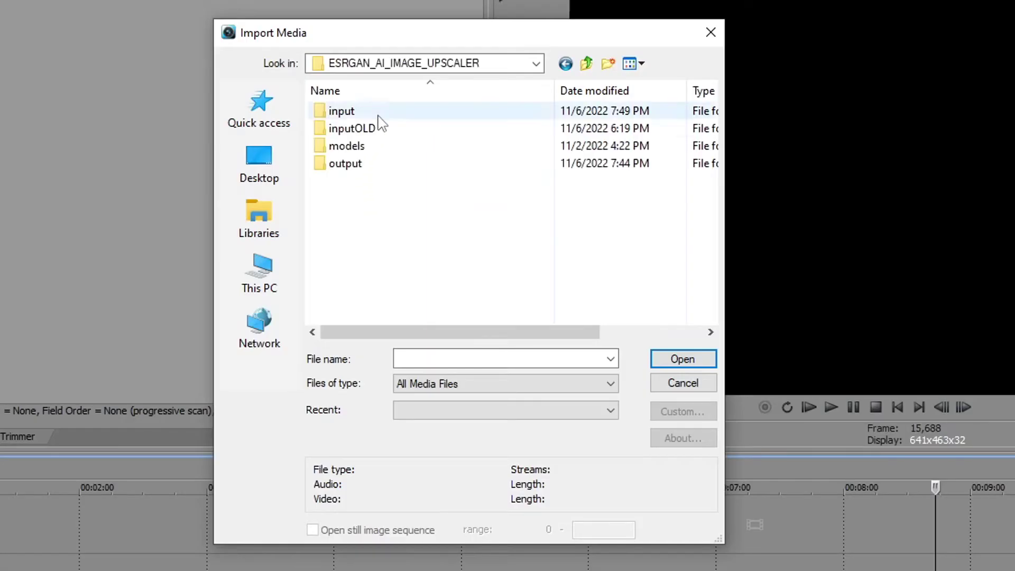
pyautogui.doubleClick(350, 165)
pyautogui.click(372, 175)
pyautogui.click(314, 532)
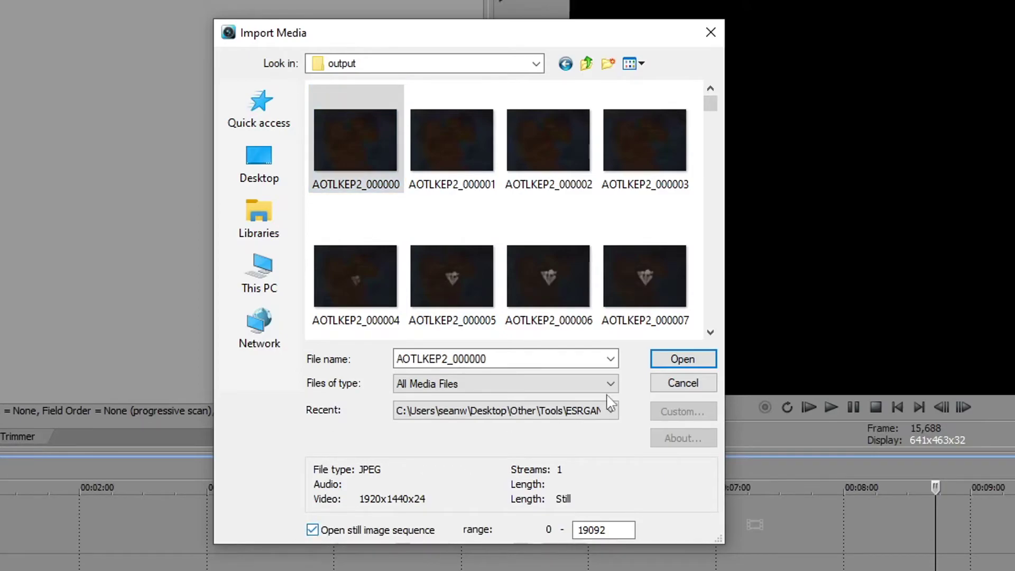
pyautogui.click(681, 360)
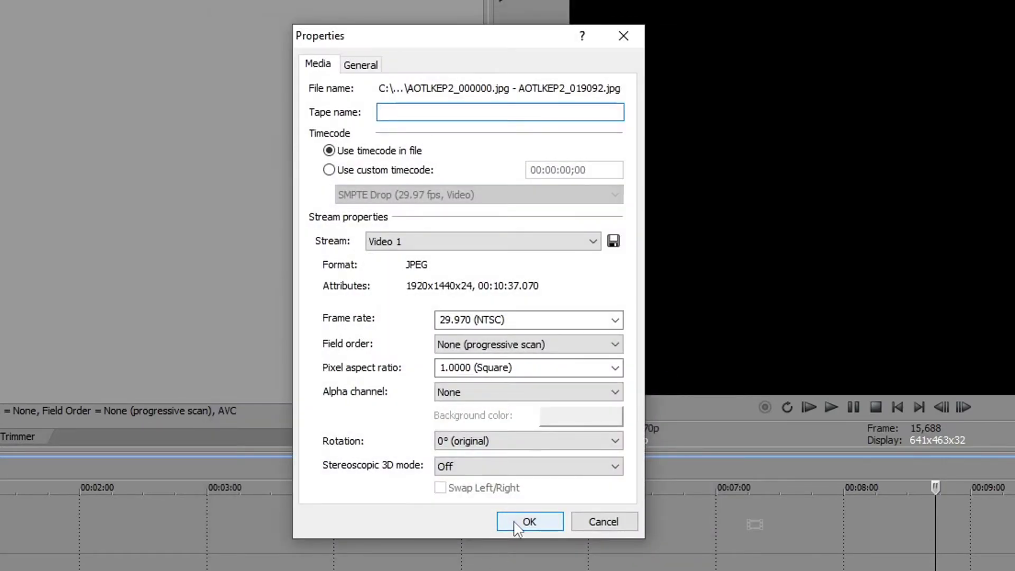
pyautogui.click(518, 524)
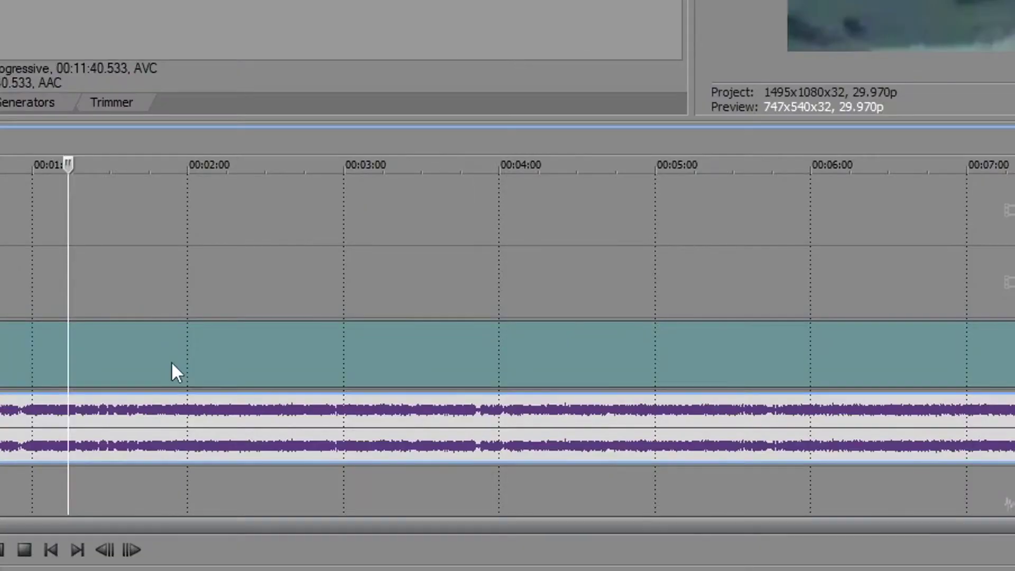
# Step: Ungroup the old video event and delete it from the track
pyautogui.rightClick(171, 361)
pyautogui.click(528, 302)
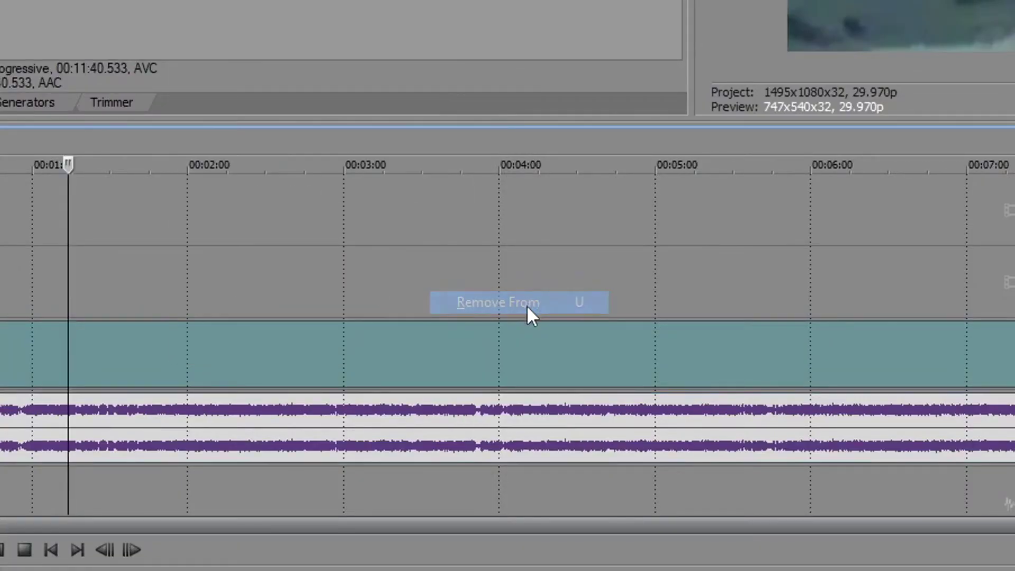
pyautogui.click(567, 371)
pyautogui.press('Delete')
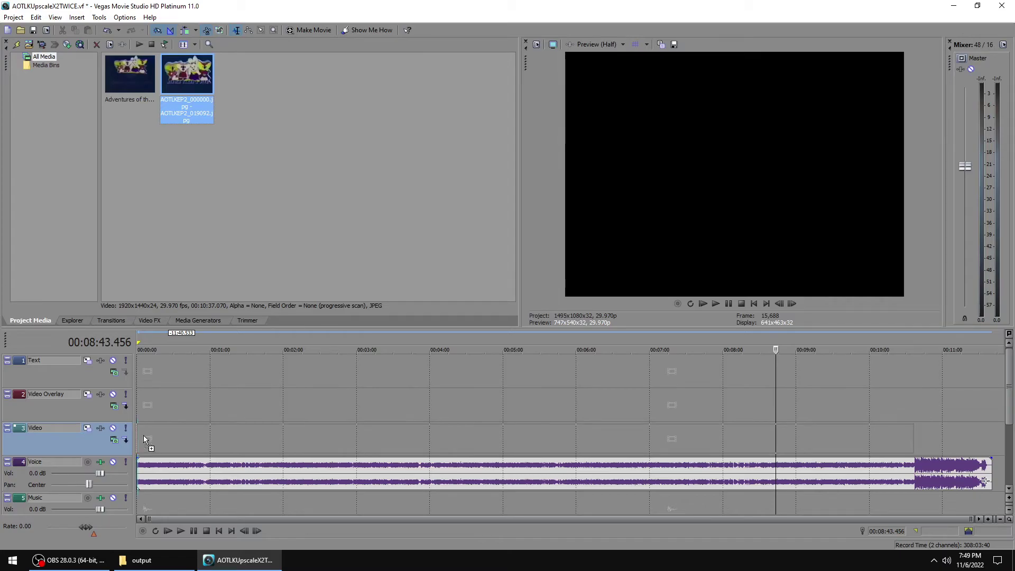
# Step: Put the upscaled image sequence on the Video track with resampling disabled
pyautogui.moveTo(169, 383); pyautogui.dragTo(143, 435)
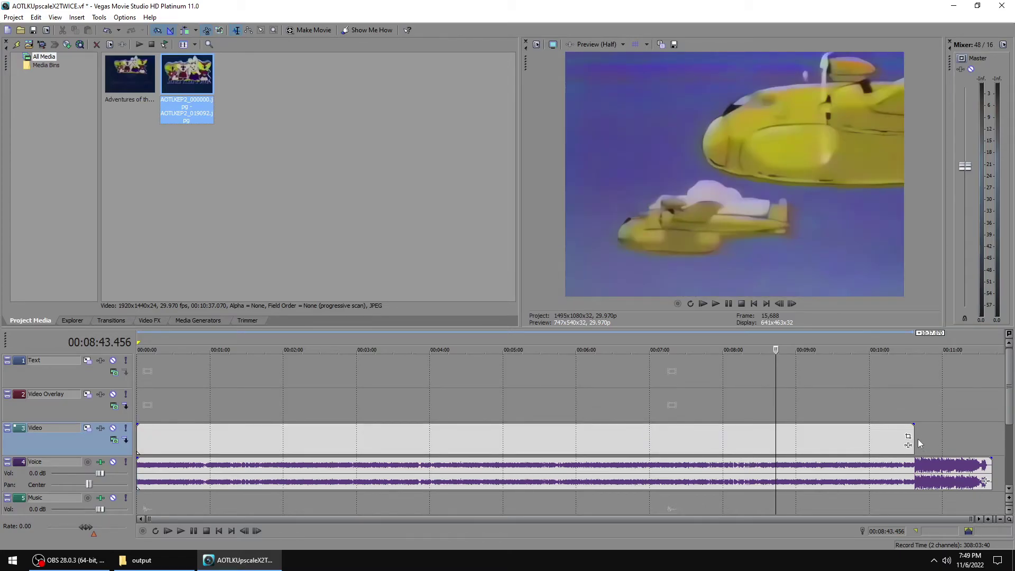
pyautogui.scroll(5, 921, 444)
pyautogui.click(487, 504)
pyautogui.rightClick(506, 498)
pyautogui.click(536, 496)
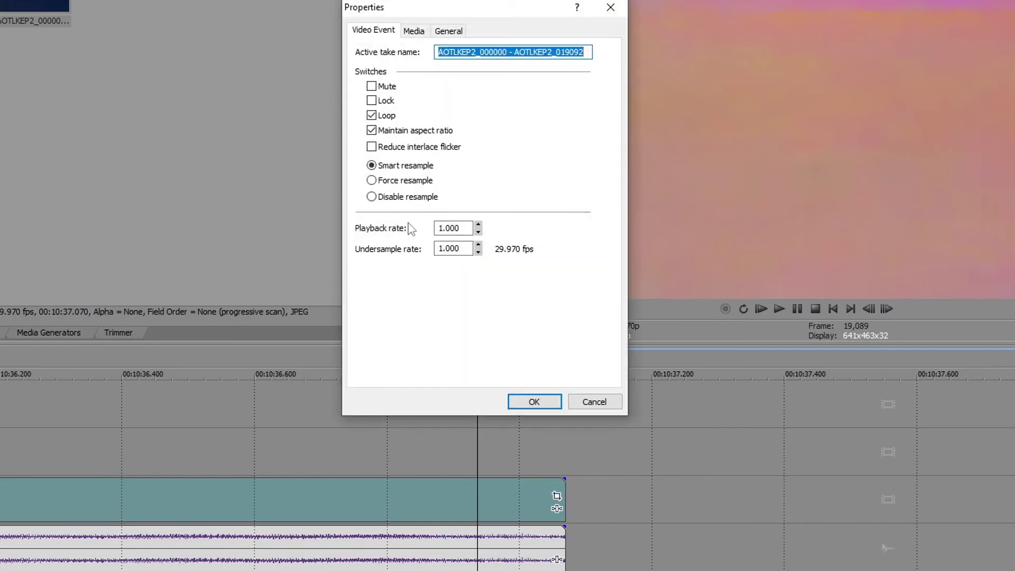
pyautogui.click(535, 402)
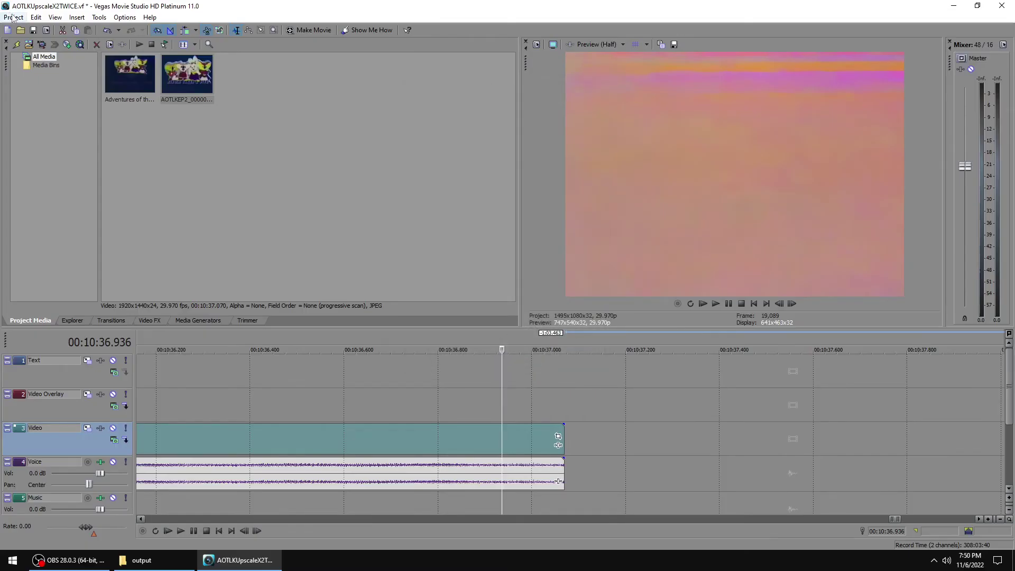
pyautogui.click(11, 16)
pyautogui.click(47, 66)
# Step: Expand the Sony AVC templates in the render dialog to pick one for the 1495x1080 output
pyautogui.click(94, 382)
pyautogui.scroll(-5, 256, 401)
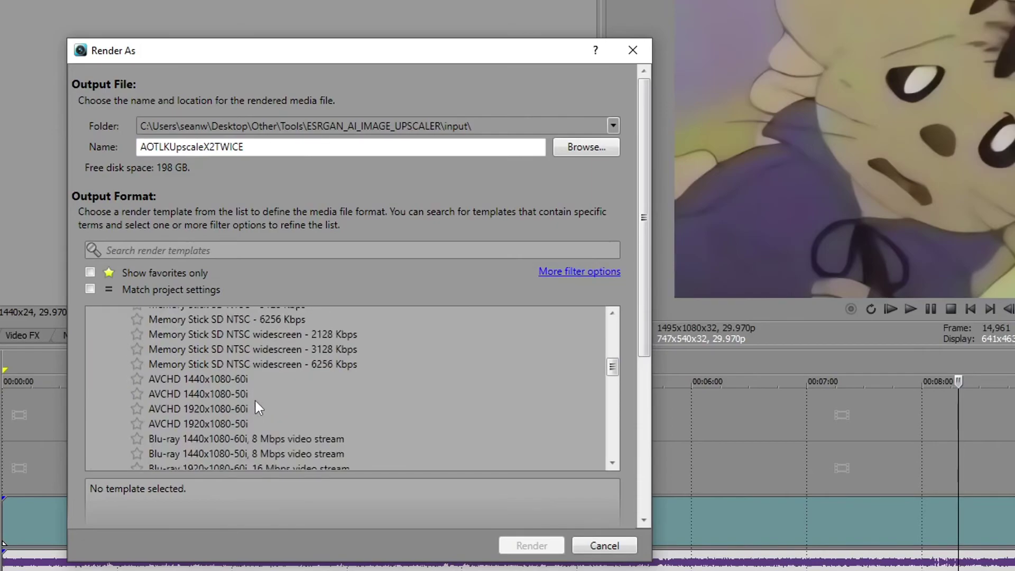
pyautogui.scroll(-5, 260, 394)
pyautogui.scroll(-3, 259, 394)
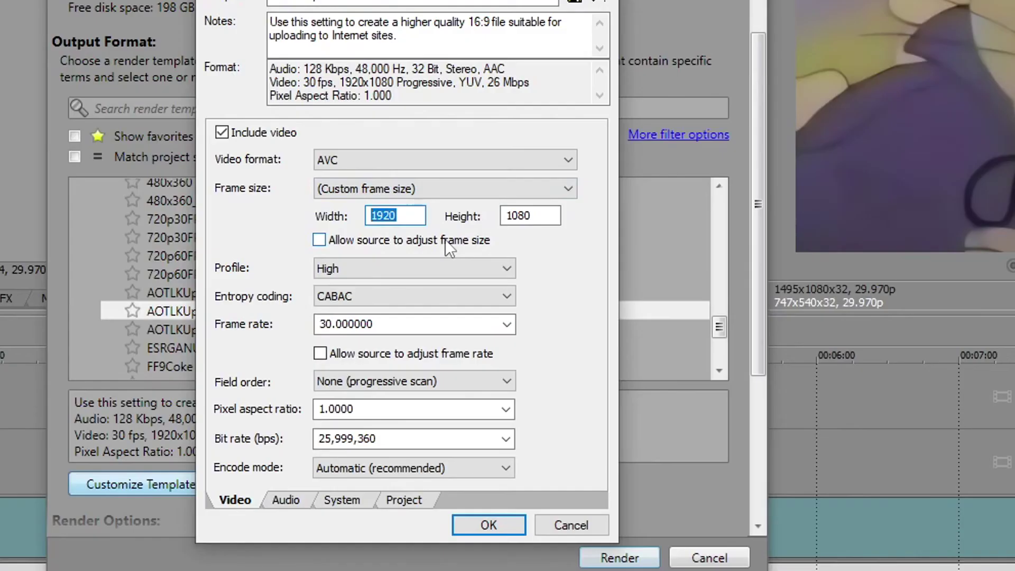
pyautogui.write('14')
pyautogui.write('95')
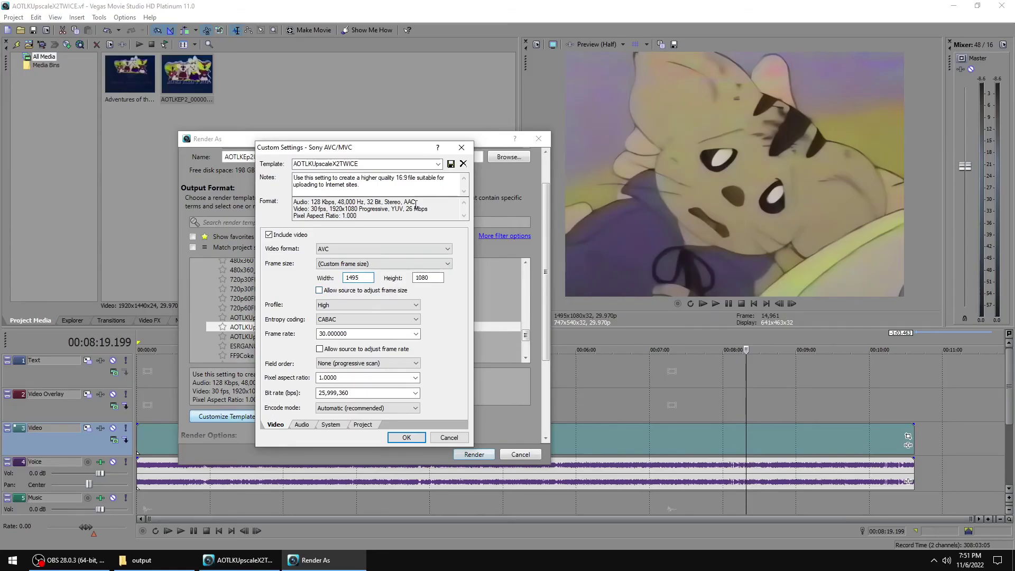